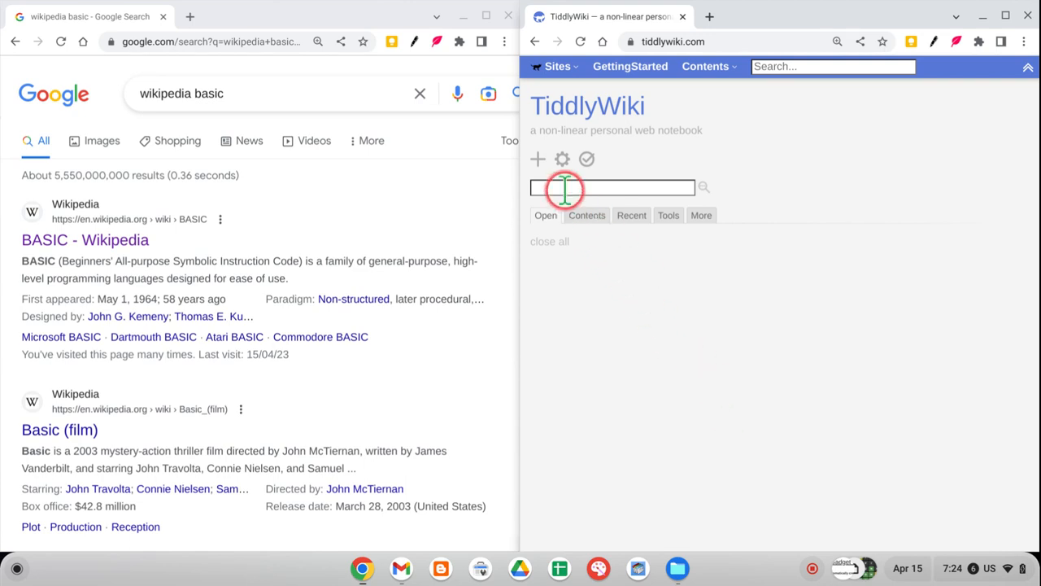
Create a new tiddler, insert the URL of the BASIC - Wikipedia search result into its text, and show the preview.
{"action": "left_click", "coordinate": [538, 158]}
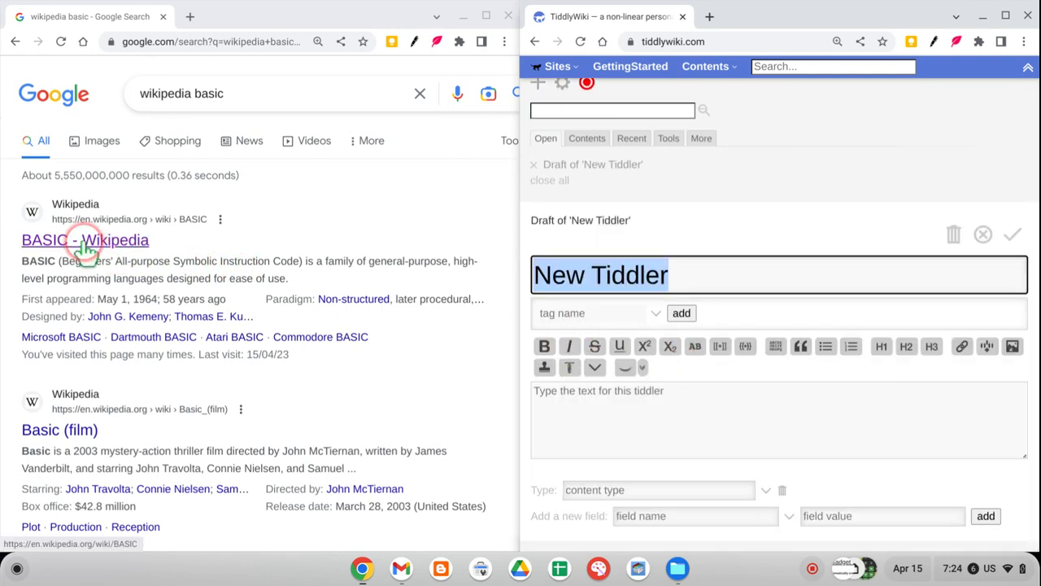
{"action": "left_click_drag", "start_coordinate": [86, 250], "coordinate": [623, 397]}
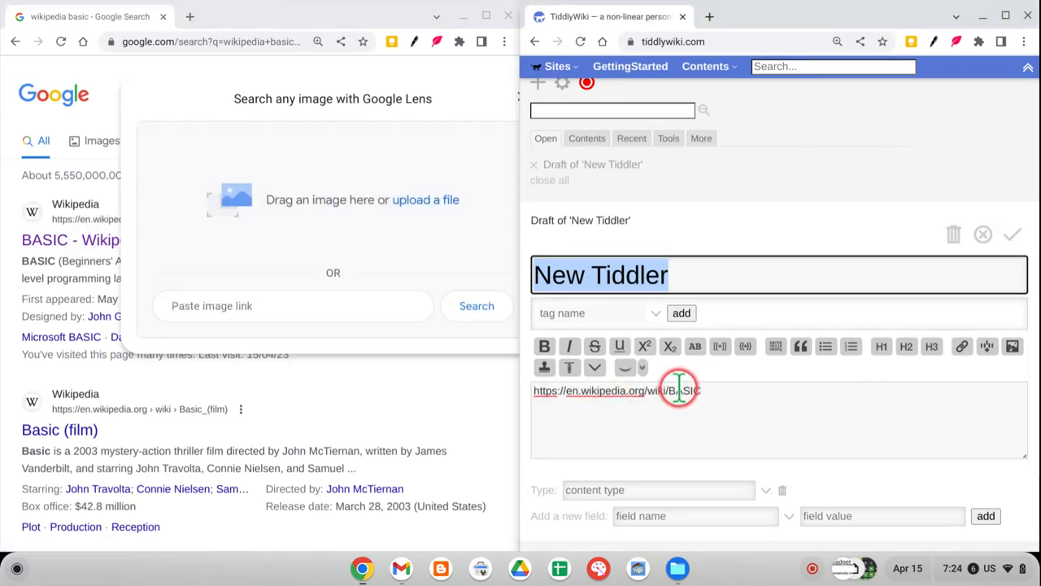
{"action": "left_click", "coordinate": [623, 367]}
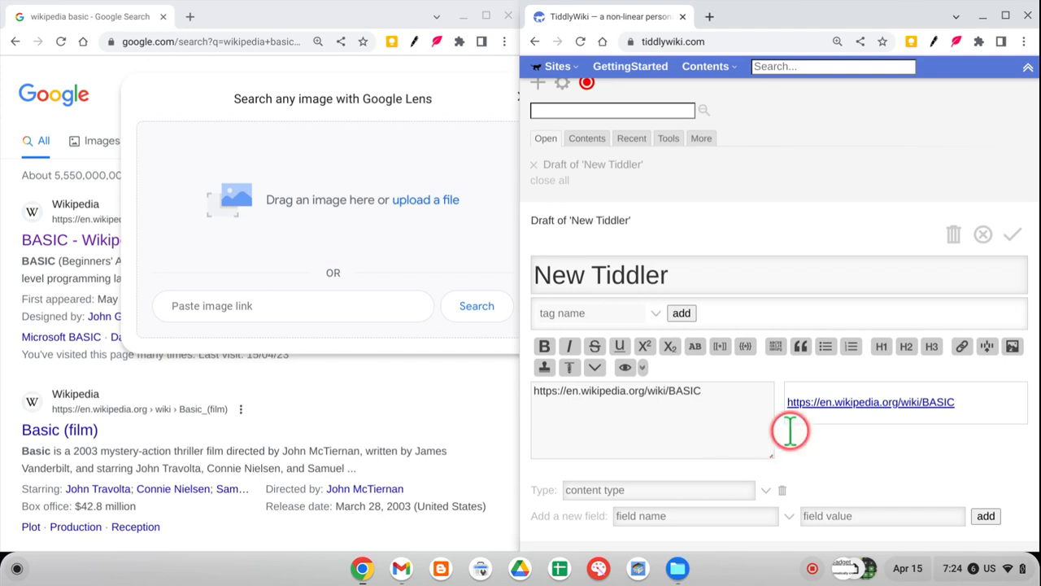
{"action": "left_click", "coordinate": [744, 399]}
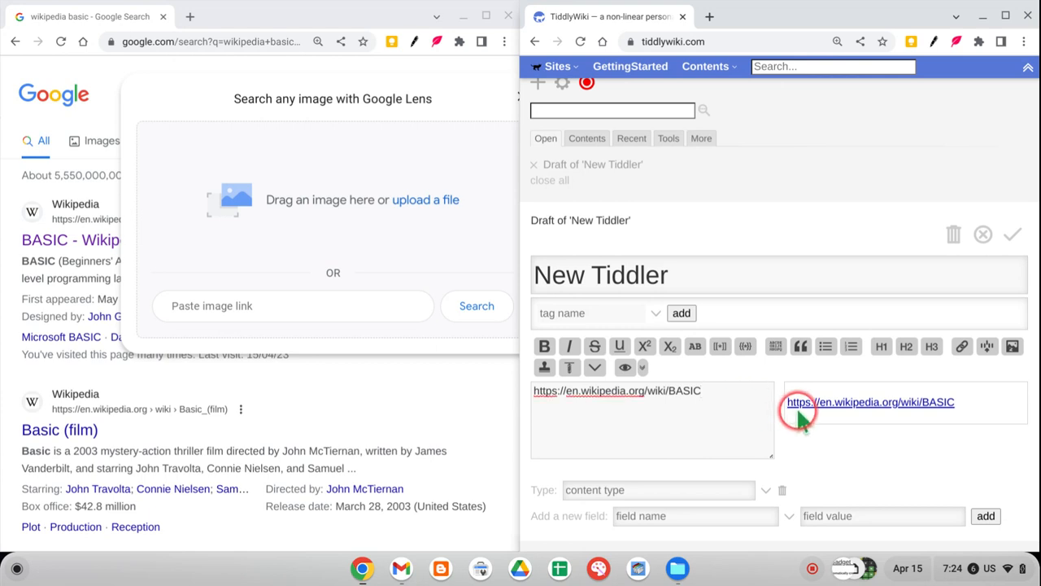
{"action": "key", "text": "ctrl+a"}
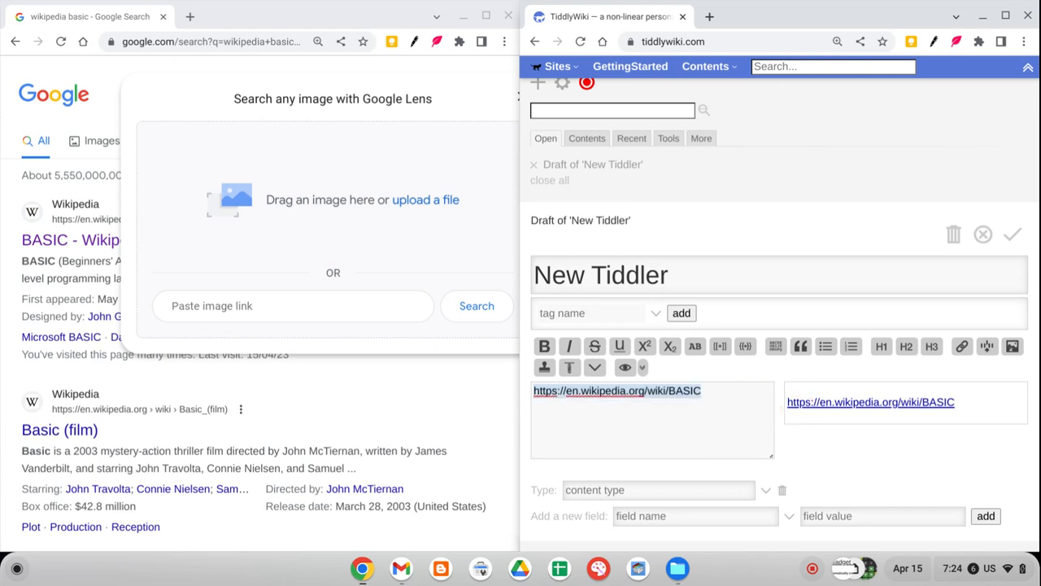
{"action": "left_click", "coordinate": [720, 346]}
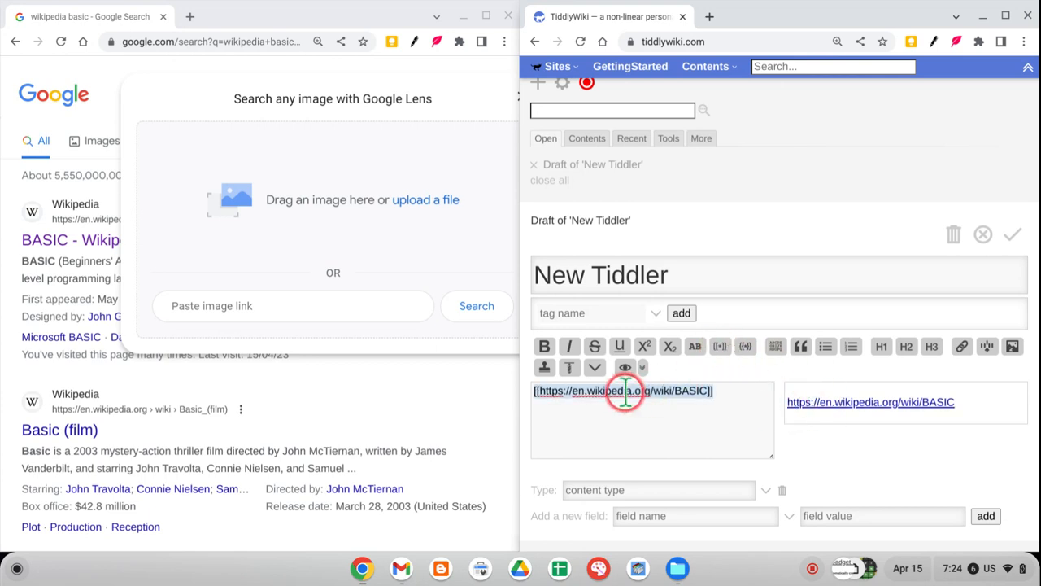
{"action": "left_click", "coordinate": [539, 390]}
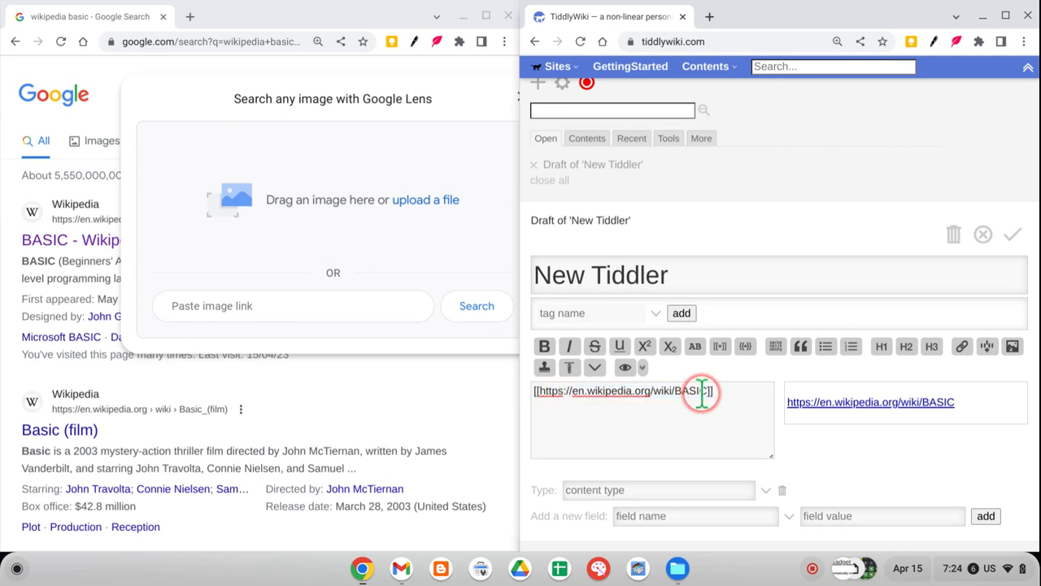
{"action": "type", "text": "BASIC"}
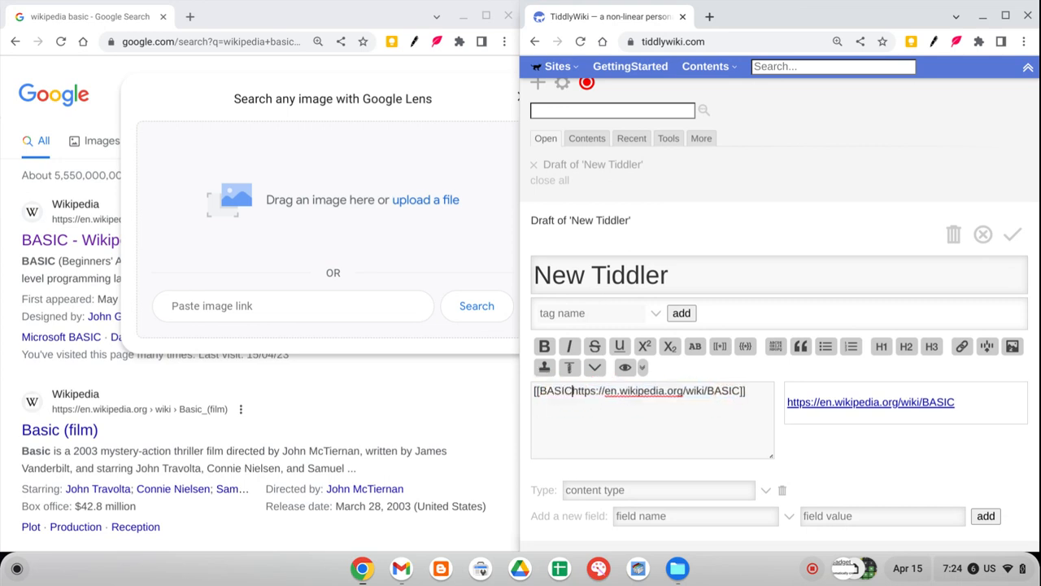
{"action": "type", "text": "|"}
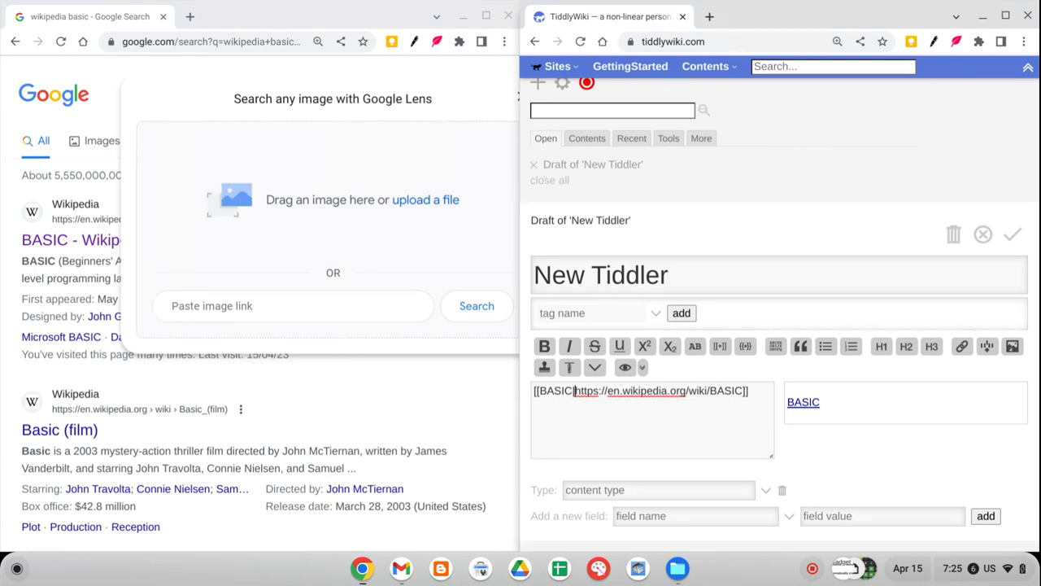
Delete all text from the New Tiddler draft.
{"action": "left_click", "coordinate": [748, 395]}
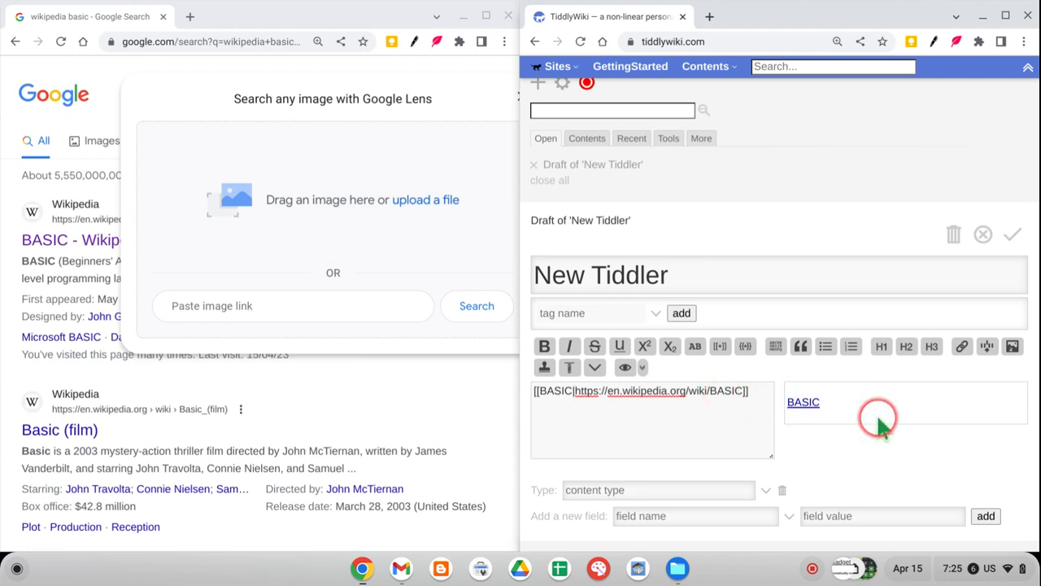
{"action": "key", "text": "ctrl+a"}
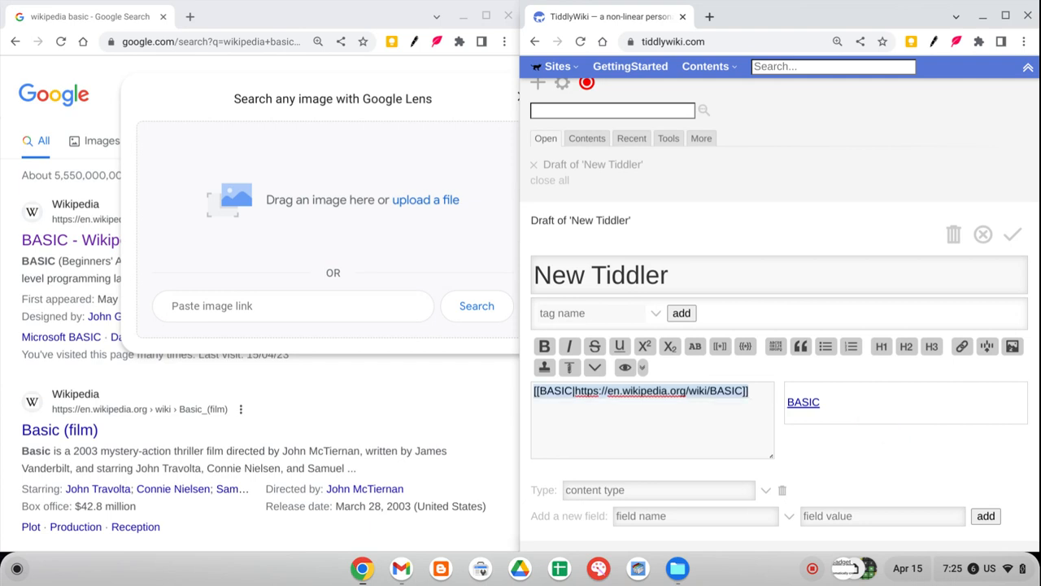
{"action": "key", "text": "BackSpace"}
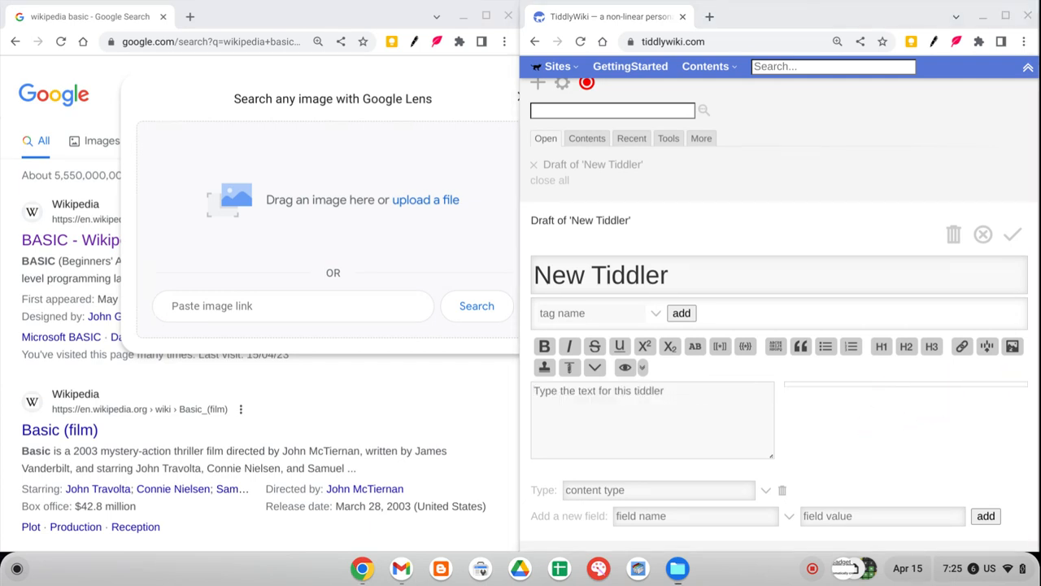
Import both tiddlers from TW_UrlImportGadget.json in the file manager into the TiddlyWiki.
{"action": "key", "text": "alt+Tab"}
{"action": "left_click_drag", "start_coordinate": [700, 192], "coordinate": [297, 244]}
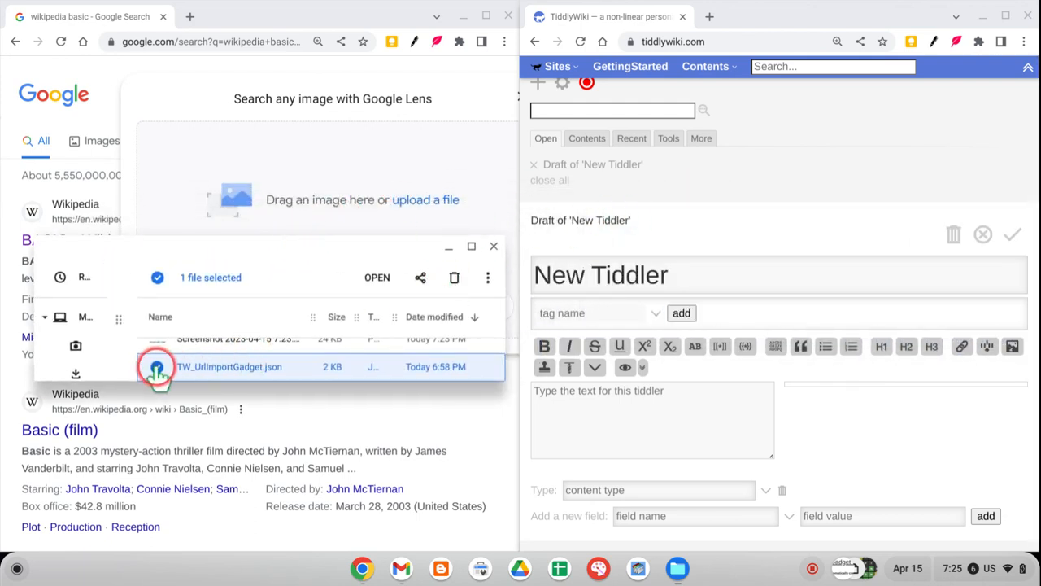
{"action": "left_click_drag", "start_coordinate": [157, 370], "coordinate": [829, 118]}
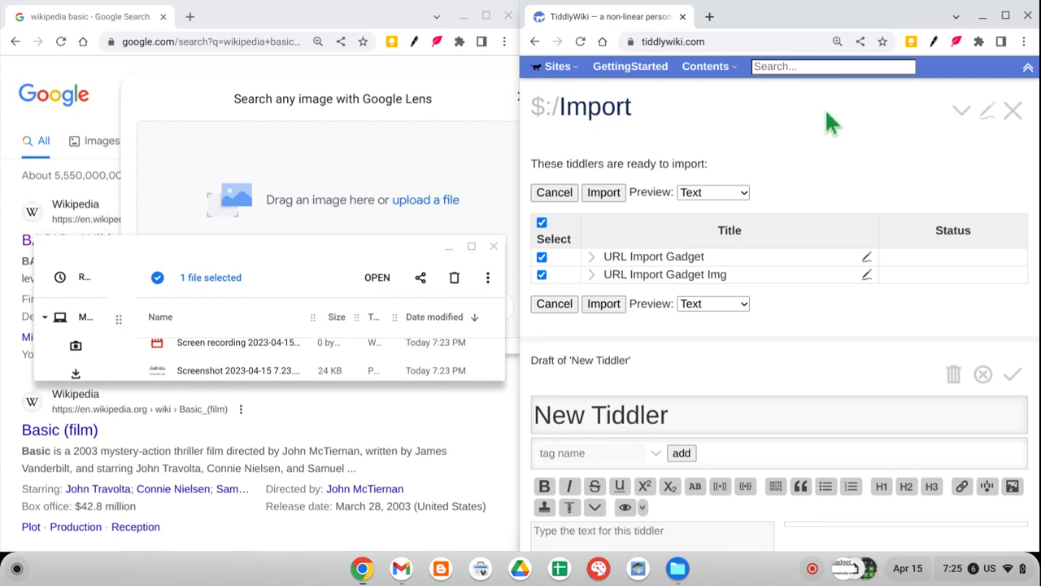
{"action": "left_click", "coordinate": [604, 307]}
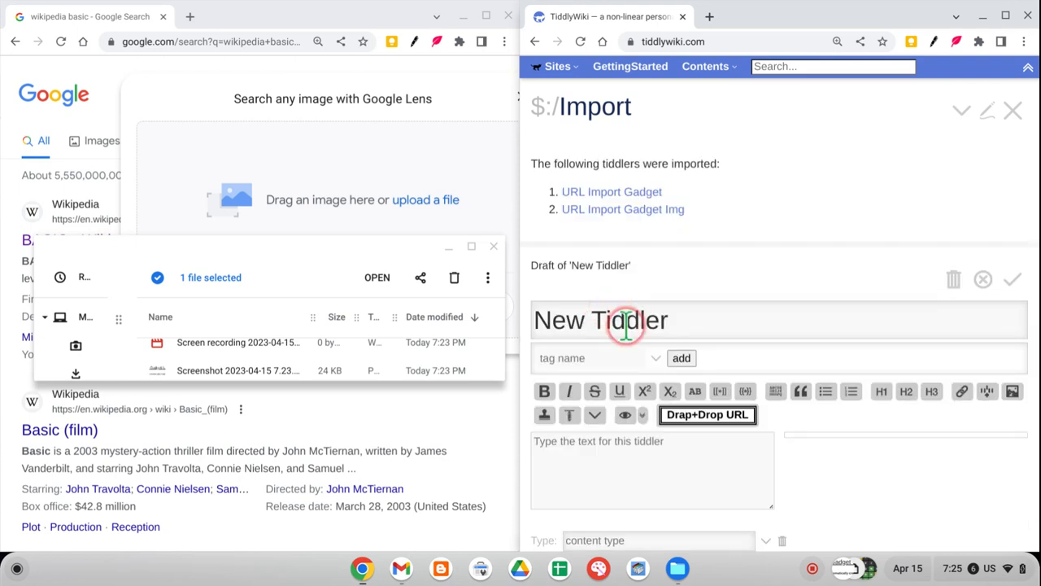
Save the New Tiddler draft and reopen it for editing.
{"action": "left_click", "coordinate": [711, 417]}
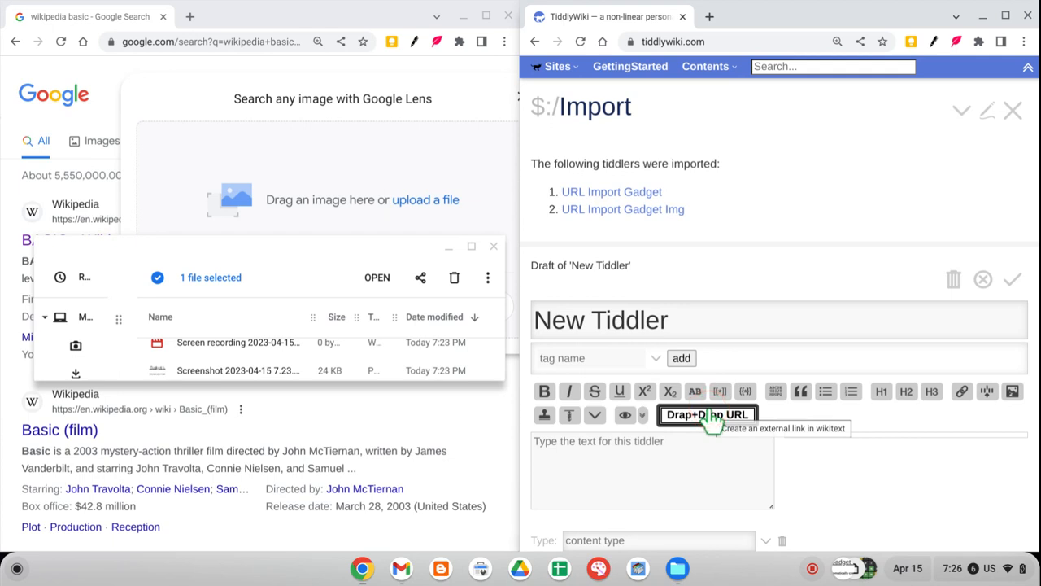
{"action": "left_click", "coordinate": [671, 418]}
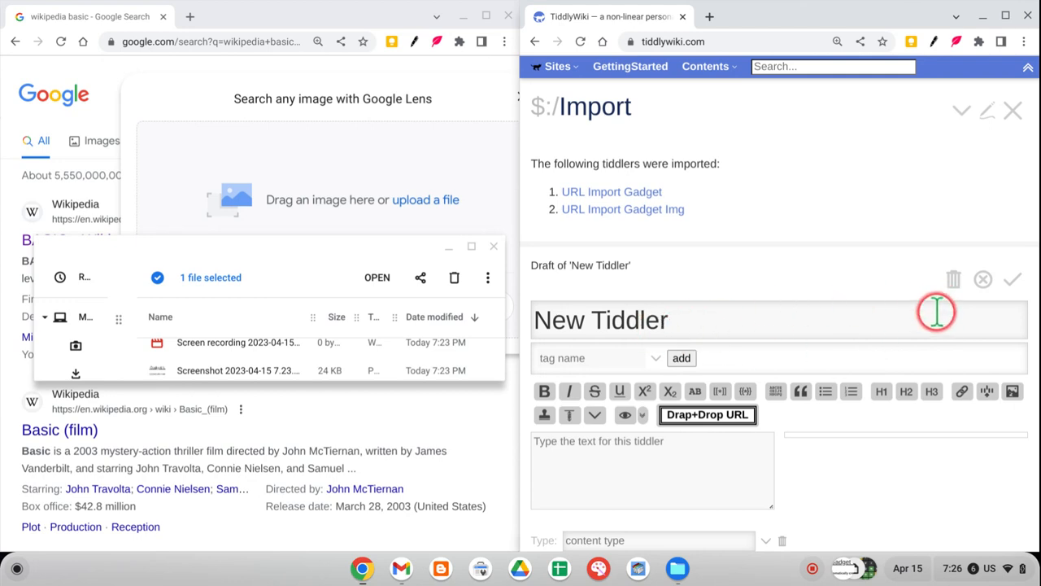
{"action": "left_click", "coordinate": [1013, 279]}
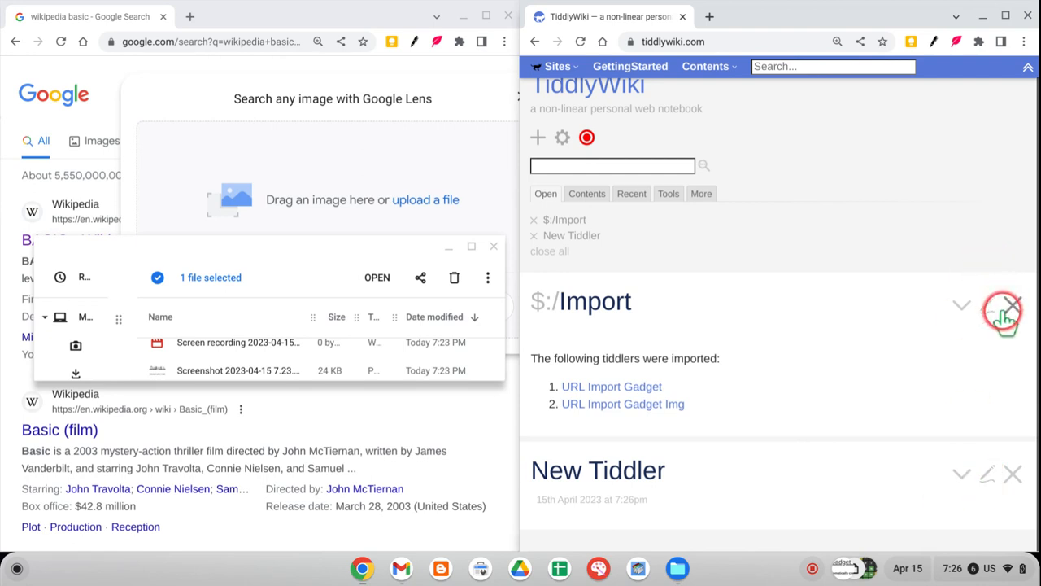
{"action": "left_click", "coordinate": [992, 471]}
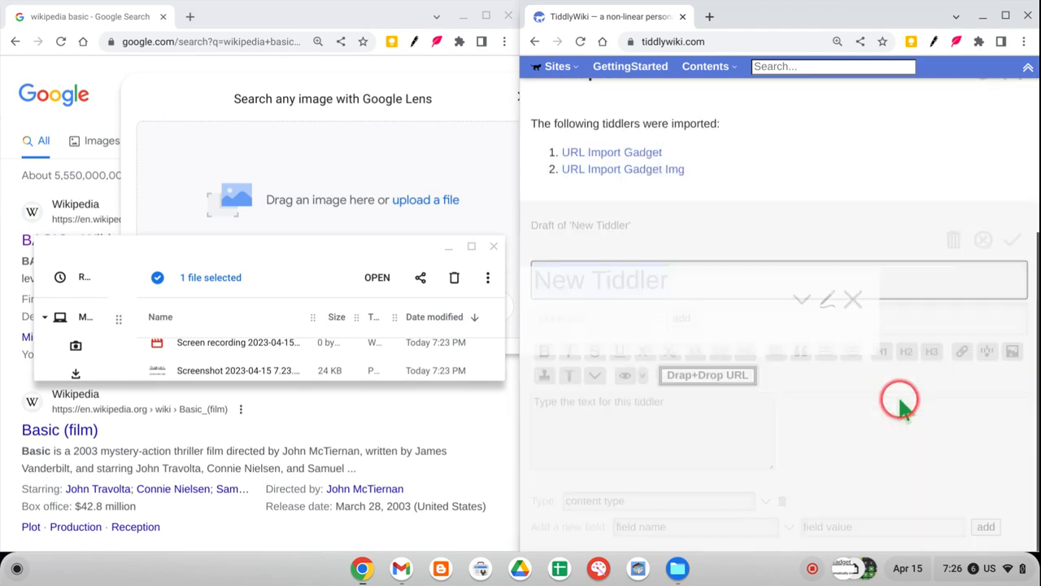
Close the file manager and add the BASIC - Wikipedia search result to the tiddler text as a titled link using the Drap+Drop URL gadget.
{"action": "left_click", "coordinate": [493, 246]}
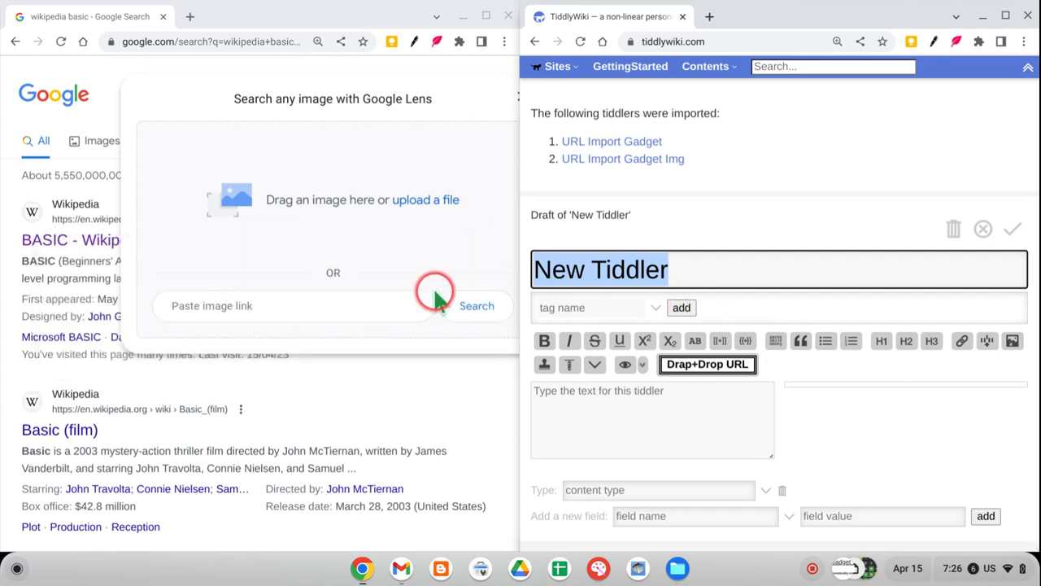
{"action": "left_click", "coordinate": [46, 367]}
{"action": "left_click_drag", "start_coordinate": [65, 250], "coordinate": [714, 367]}
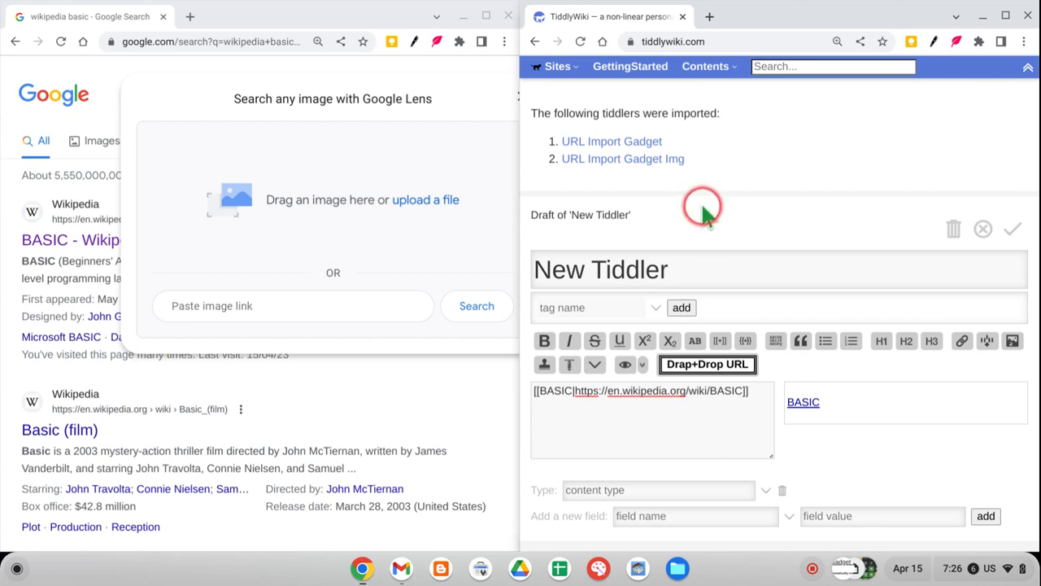
Examine the URL Import Gadget tiddler's fields in edit mode, especially its icon field, and discard the draft.
{"action": "left_click", "coordinate": [614, 140]}
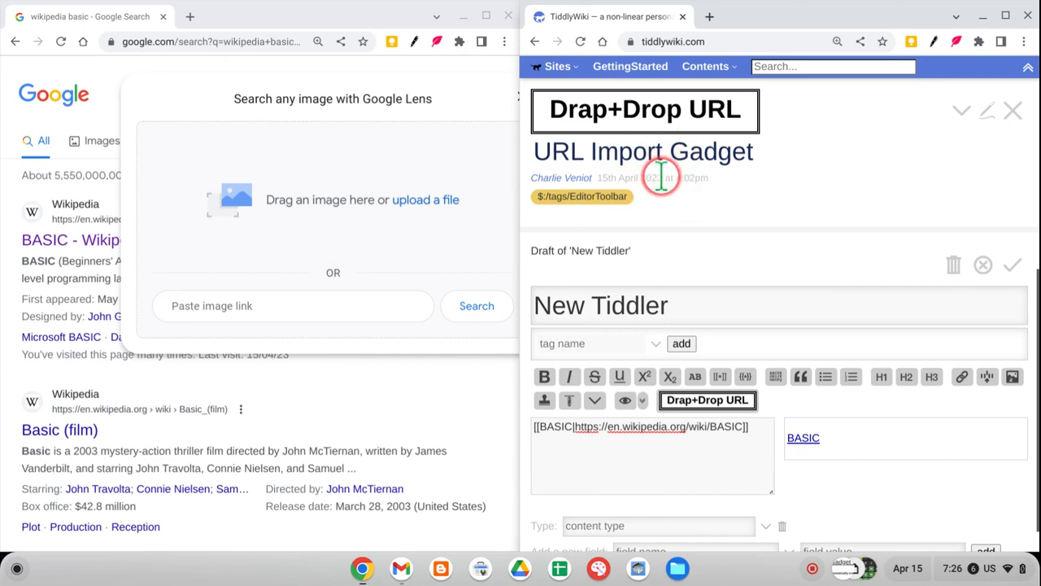
{"action": "left_click", "coordinate": [678, 408]}
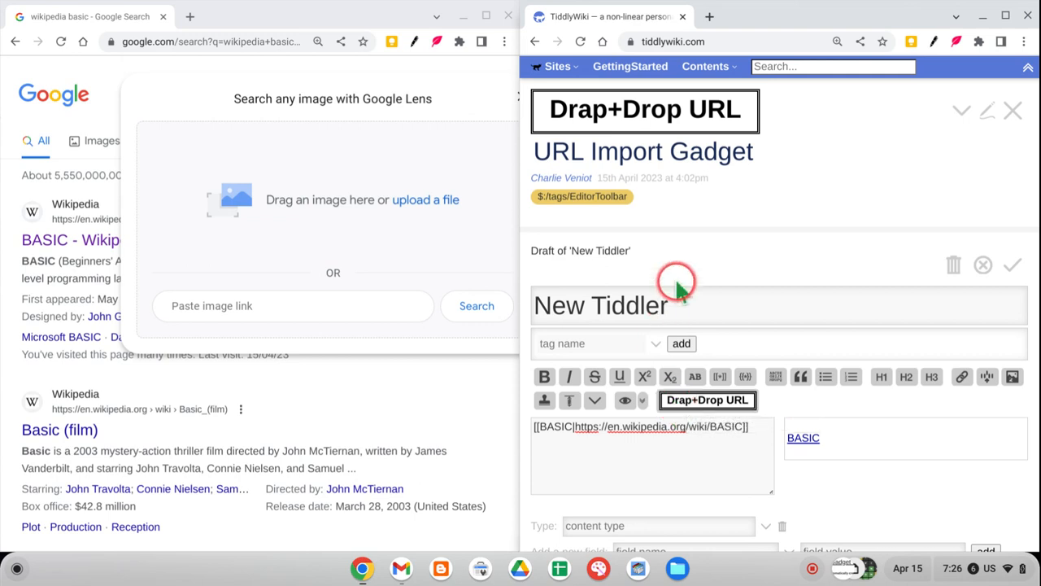
{"action": "left_click", "coordinate": [987, 110]}
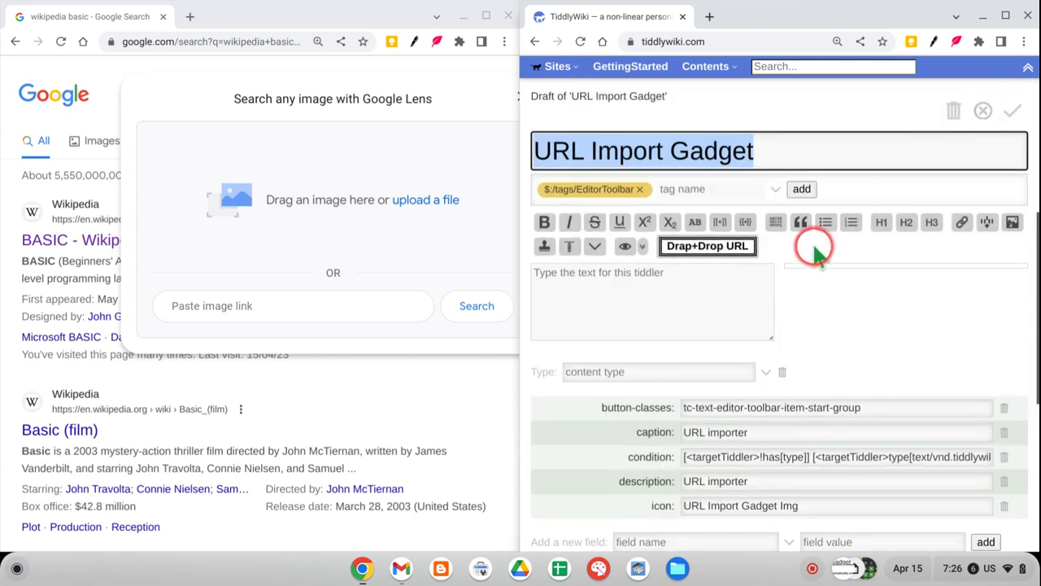
{"action": "scroll", "coordinate": [806, 355], "scroll_direction": "down", "scroll_amount": 1}
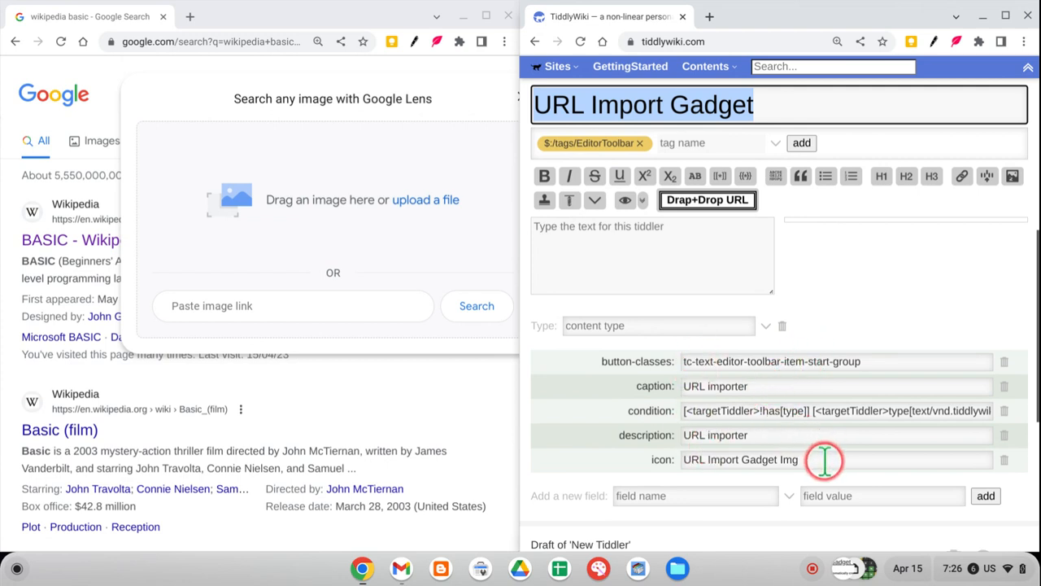
{"action": "left_click_drag", "start_coordinate": [828, 458], "coordinate": [669, 458]}
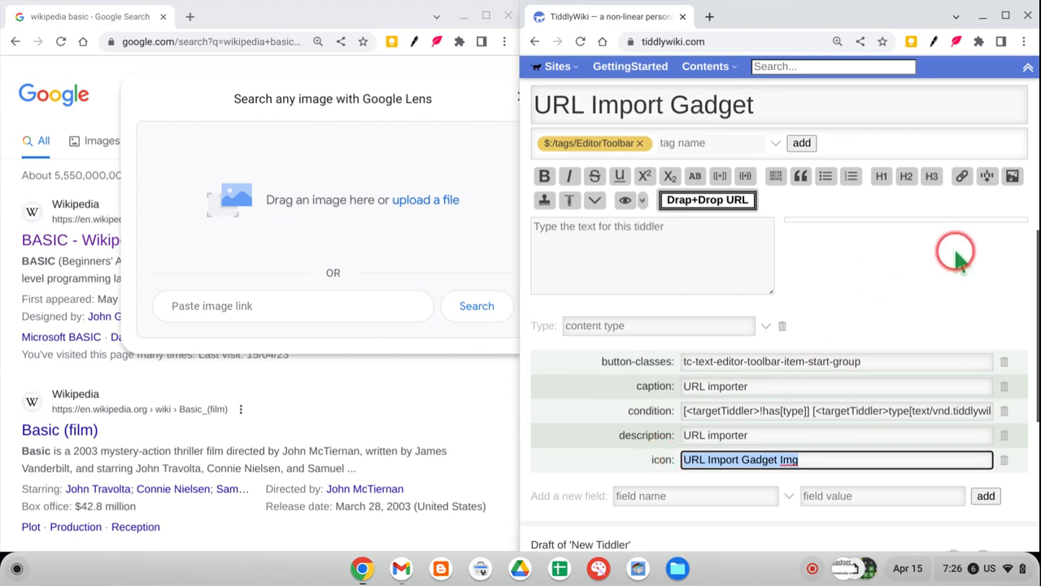
{"action": "scroll", "coordinate": [954, 251], "scroll_direction": "up", "scroll_amount": 2}
{"action": "left_click", "coordinate": [982, 200]}
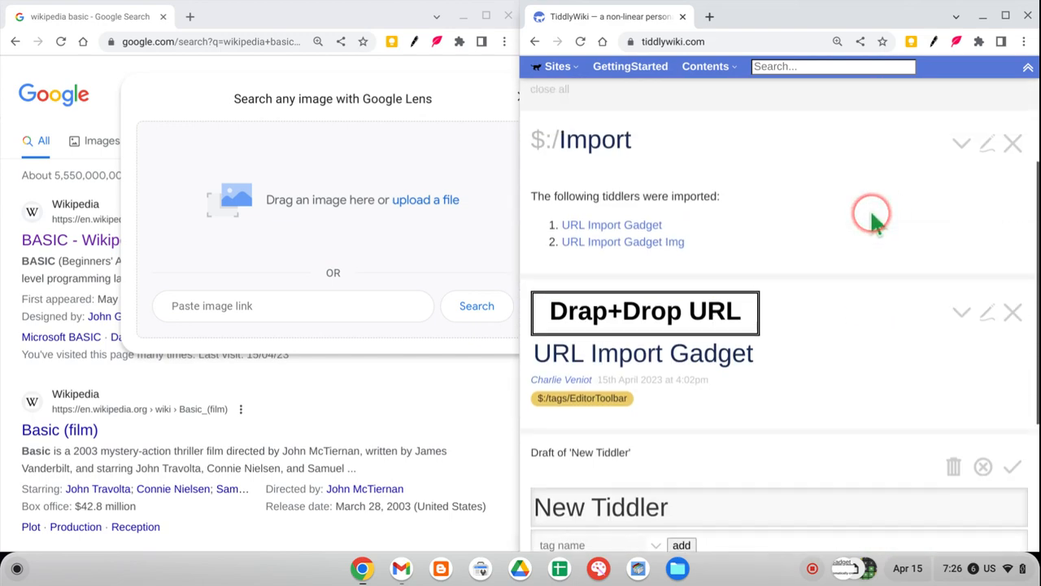
Examine the URL Import Gadget Img tiddler's source, including its style block and droppable widget, and discard the draft.
{"action": "left_click", "coordinate": [663, 242]}
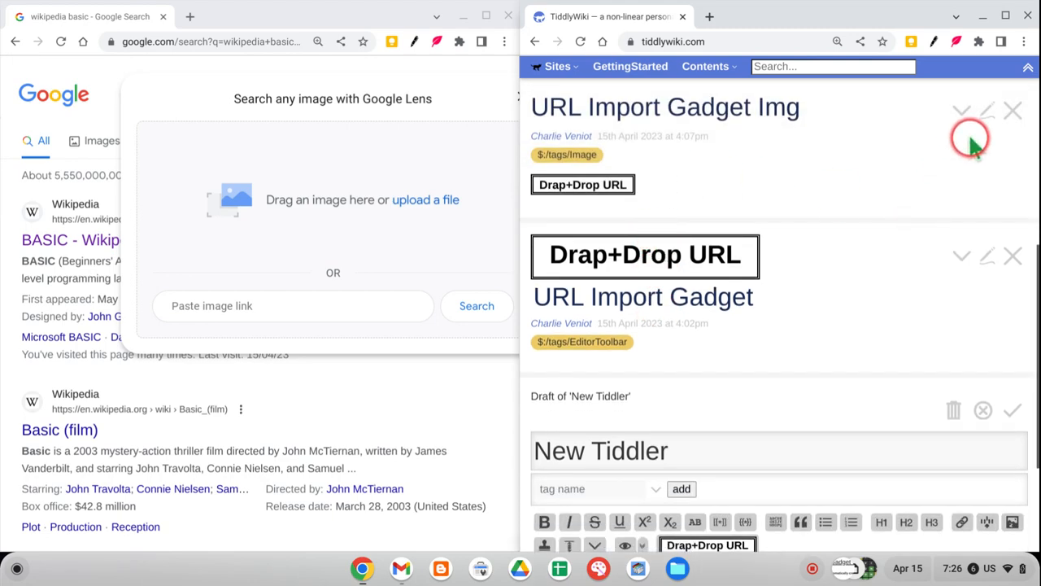
{"action": "left_click", "coordinate": [986, 110]}
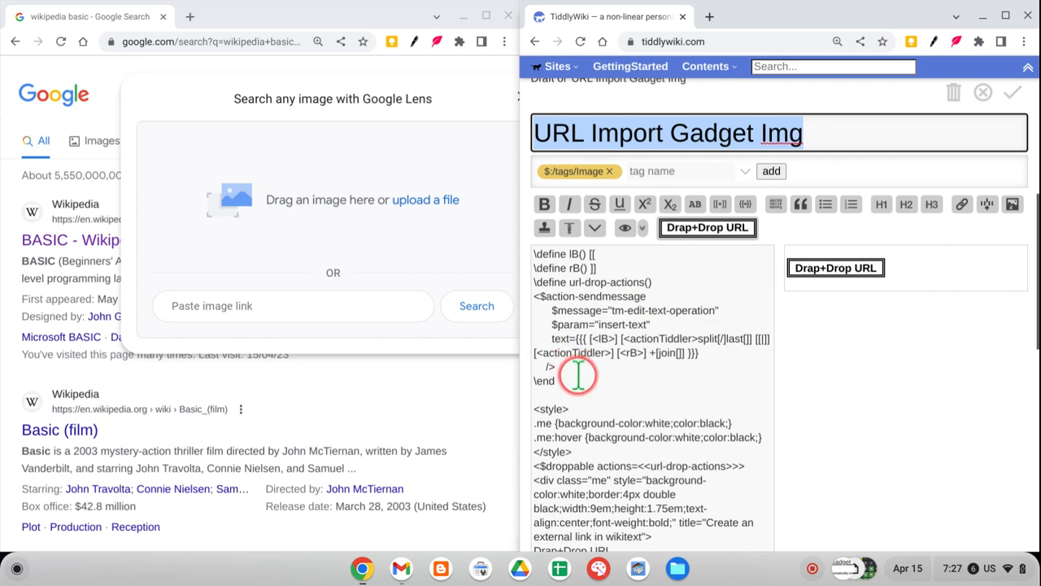
{"action": "scroll", "coordinate": [616, 341], "scroll_direction": "down", "scroll_amount": 1}
{"action": "left_click_drag", "start_coordinate": [549, 321], "coordinate": [583, 357]}
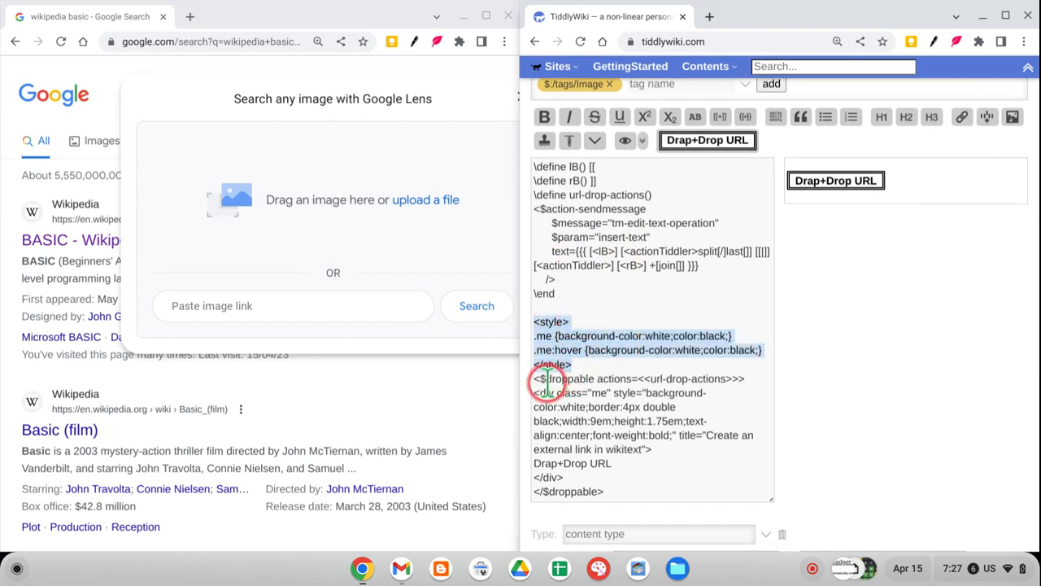
{"action": "left_click_drag", "start_coordinate": [535, 382], "coordinate": [629, 495]}
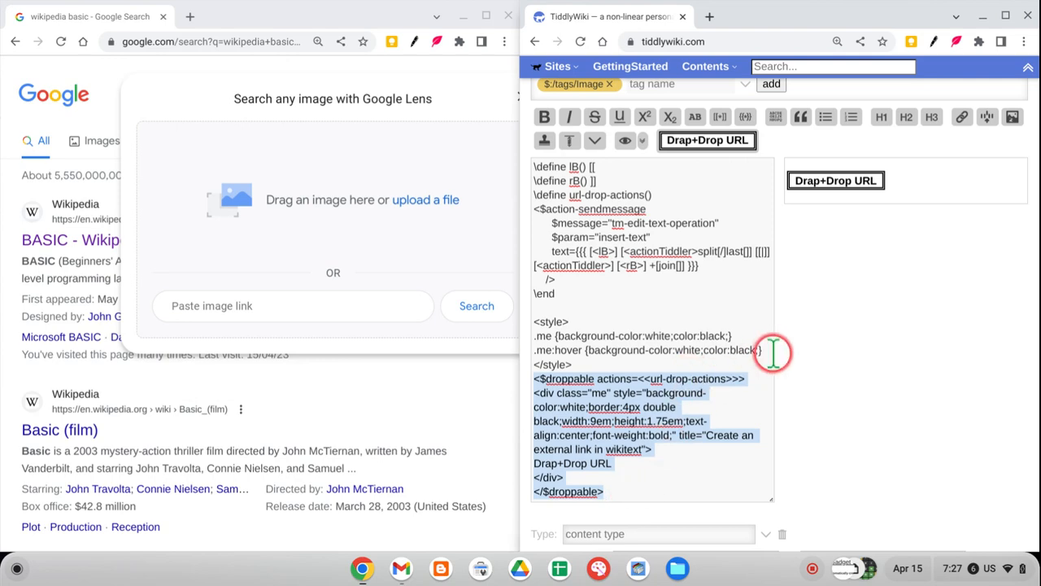
{"action": "scroll", "coordinate": [974, 215], "scroll_direction": "up", "scroll_amount": 6}
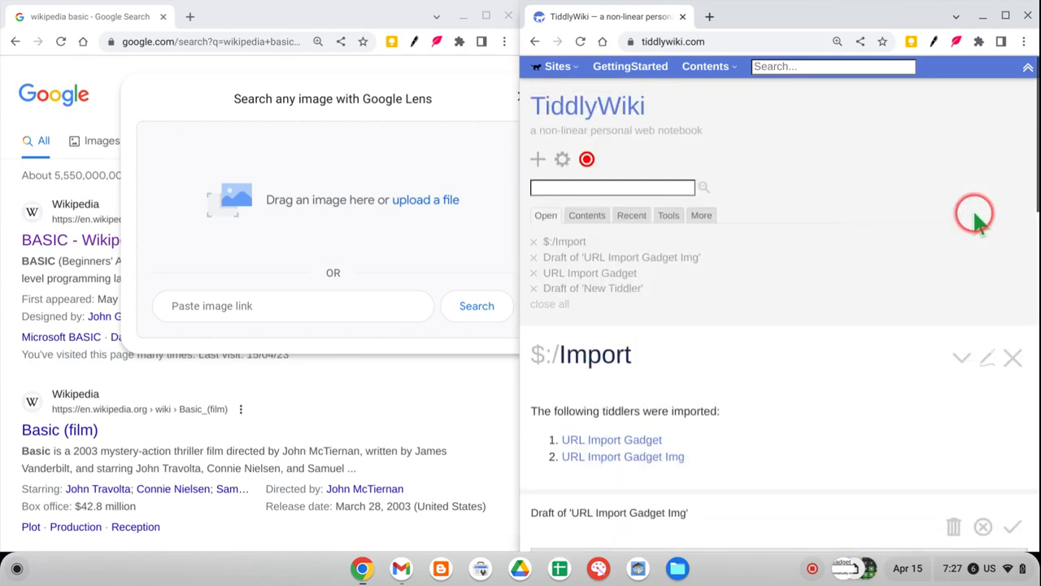
{"action": "scroll", "coordinate": [976, 219], "scroll_direction": "down", "scroll_amount": 2}
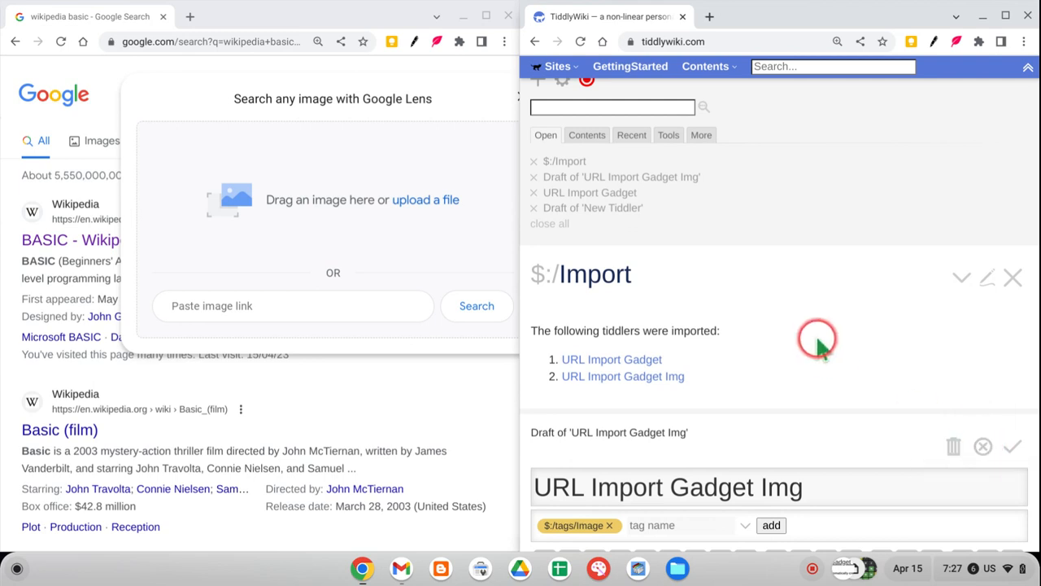
{"action": "left_click", "coordinate": [982, 446]}
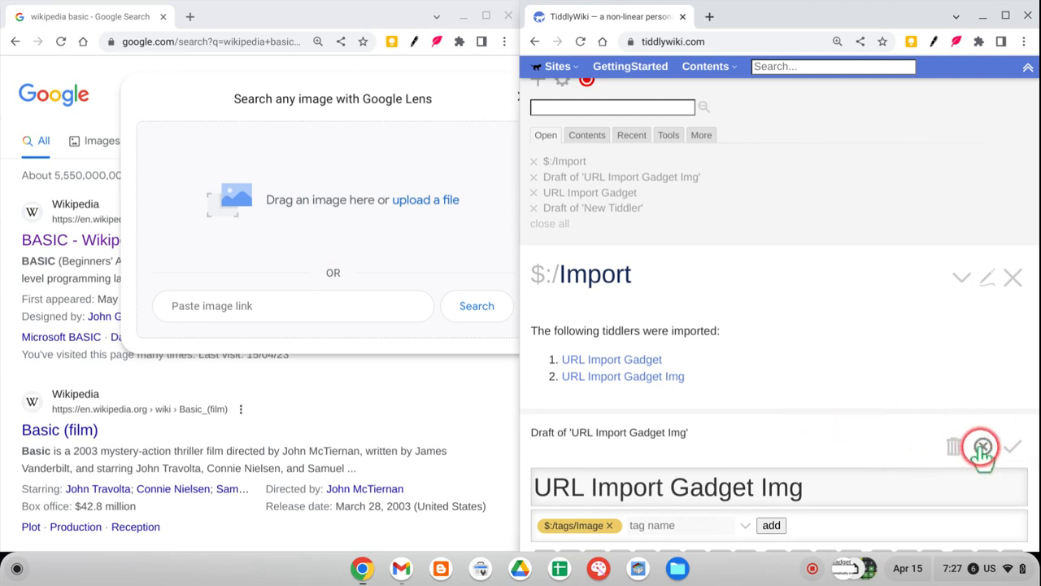
Save the New Tiddler draft containing the BASIC link.
{"action": "scroll", "coordinate": [883, 427], "scroll_direction": "down", "scroll_amount": 3}
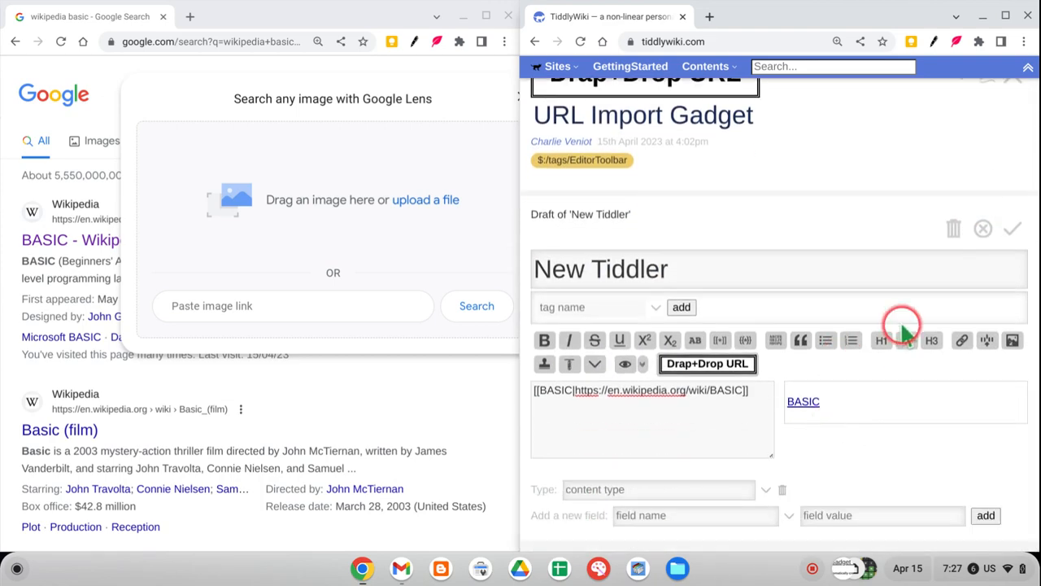
{"action": "left_click", "coordinate": [1011, 232]}
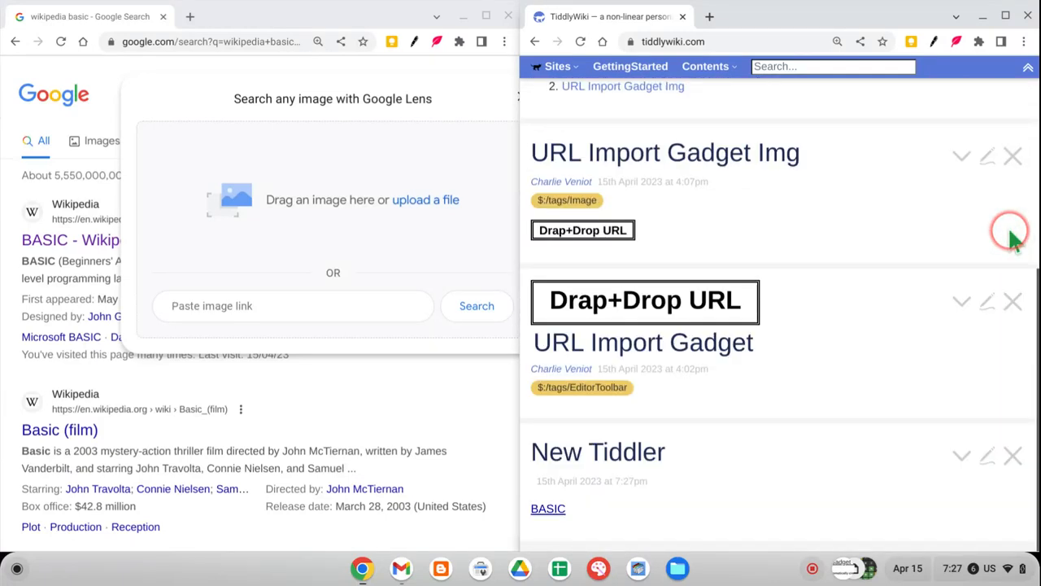